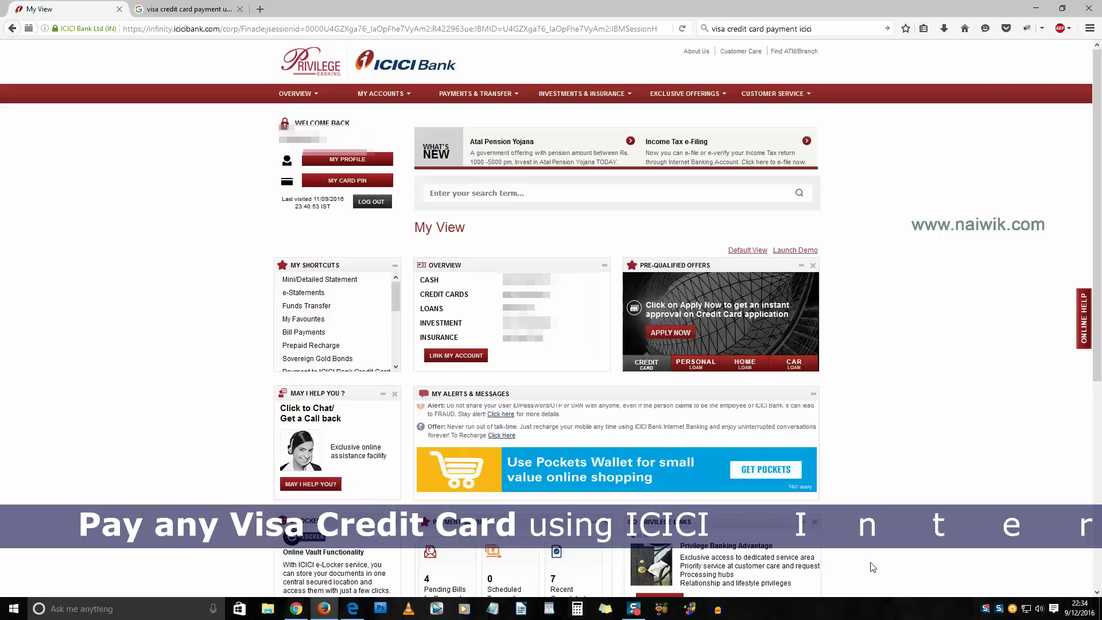
Open the Payments & Transfer menu in the top navigation bar
click(509, 97)
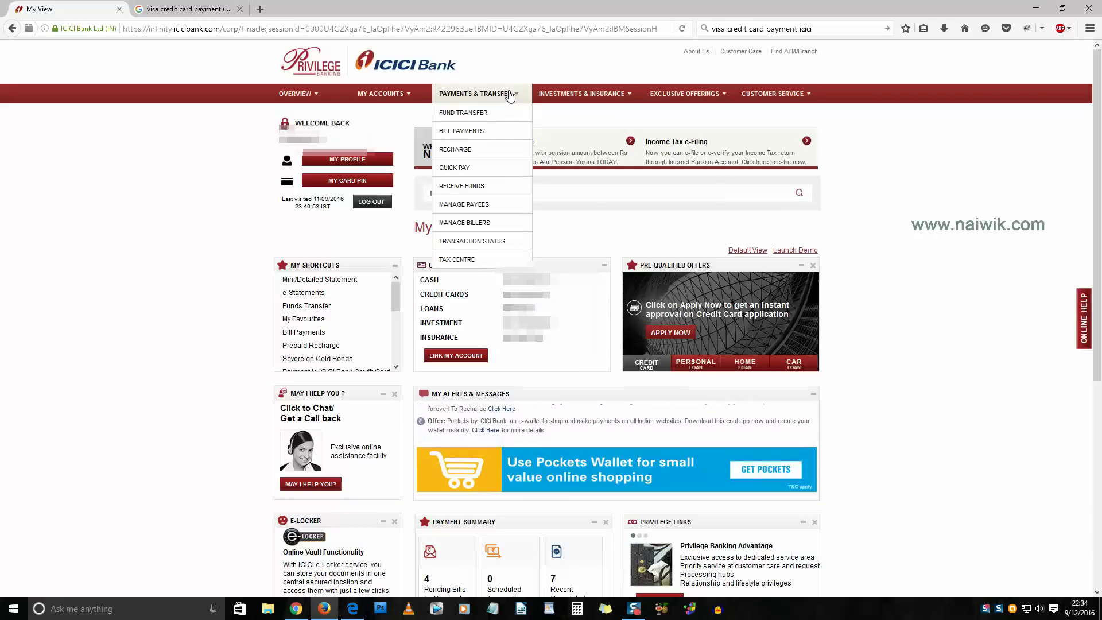
Go to Bill Payments and start registering a new Visa credit card biller
click(461, 129)
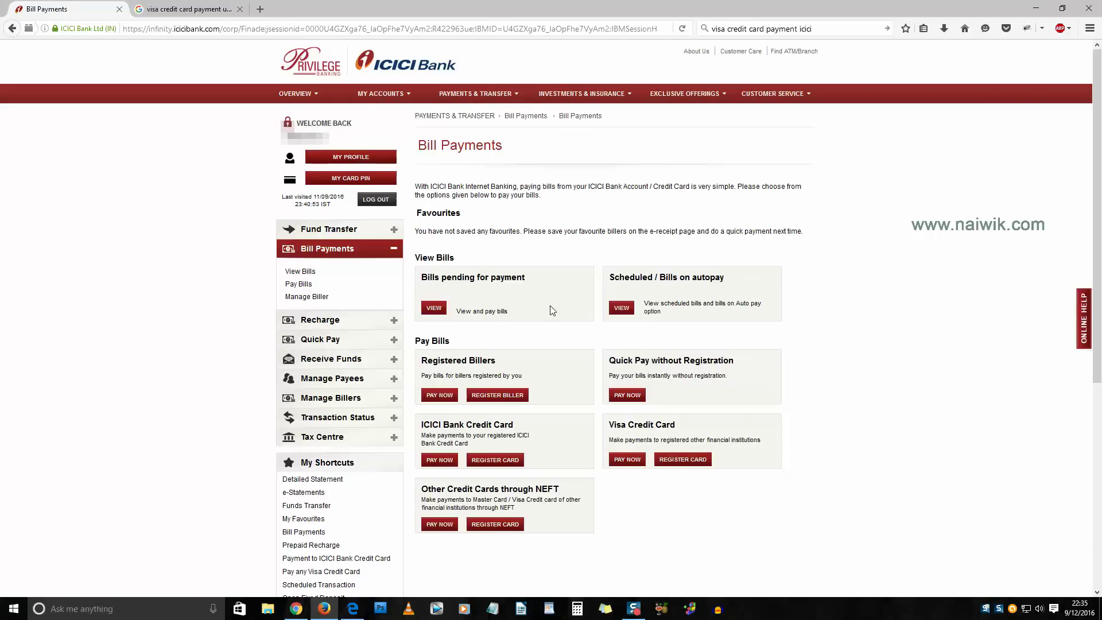
scroll(552, 310, down, 3)
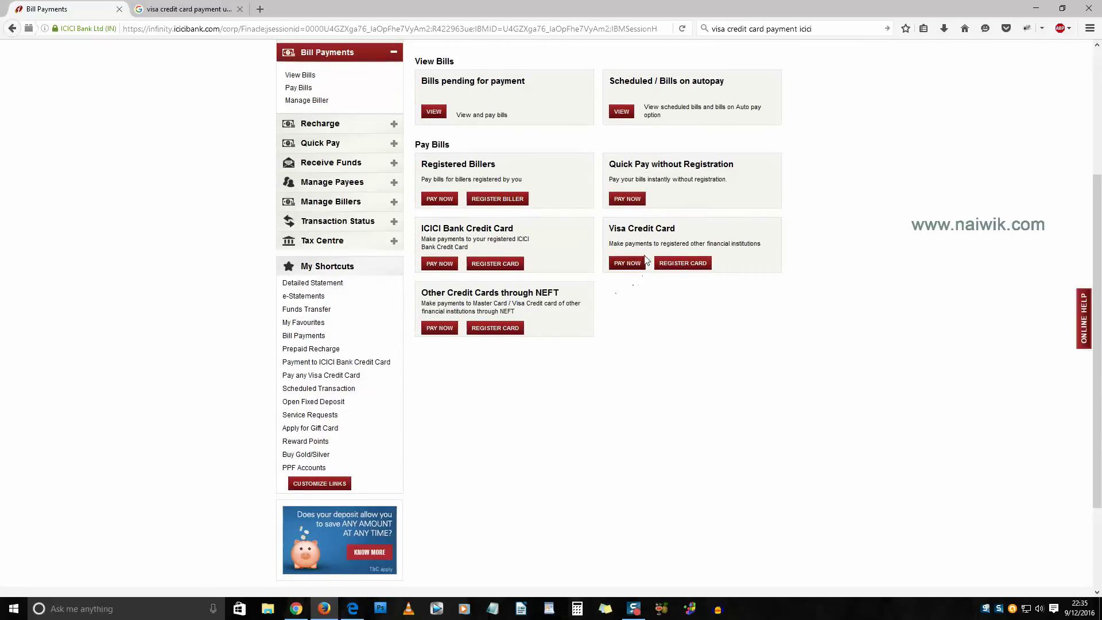
double_click(639, 227)
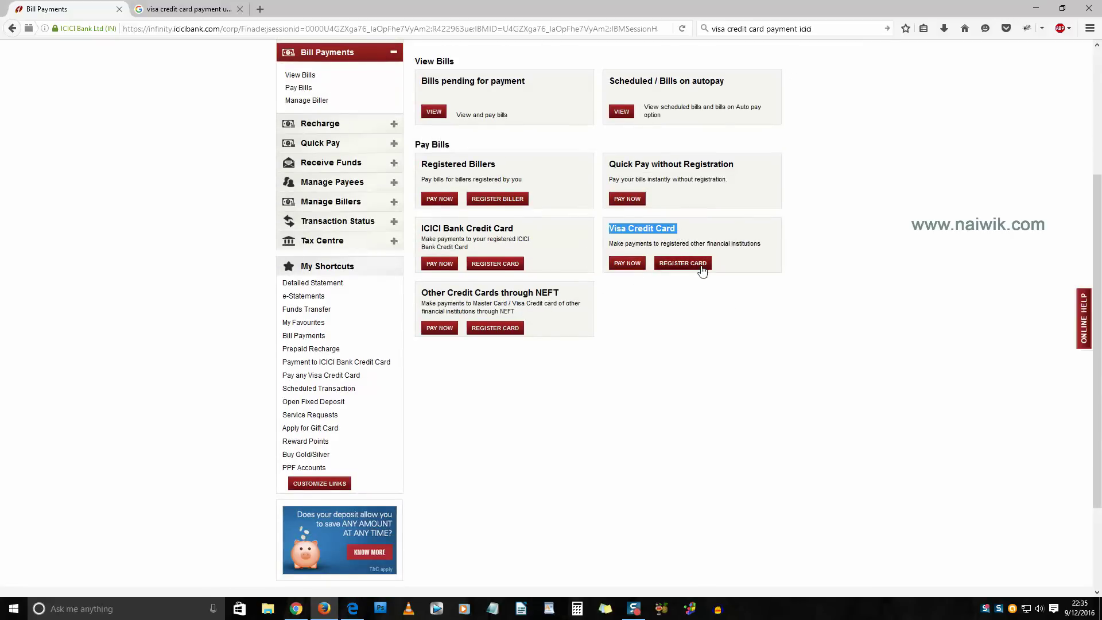
click(683, 263)
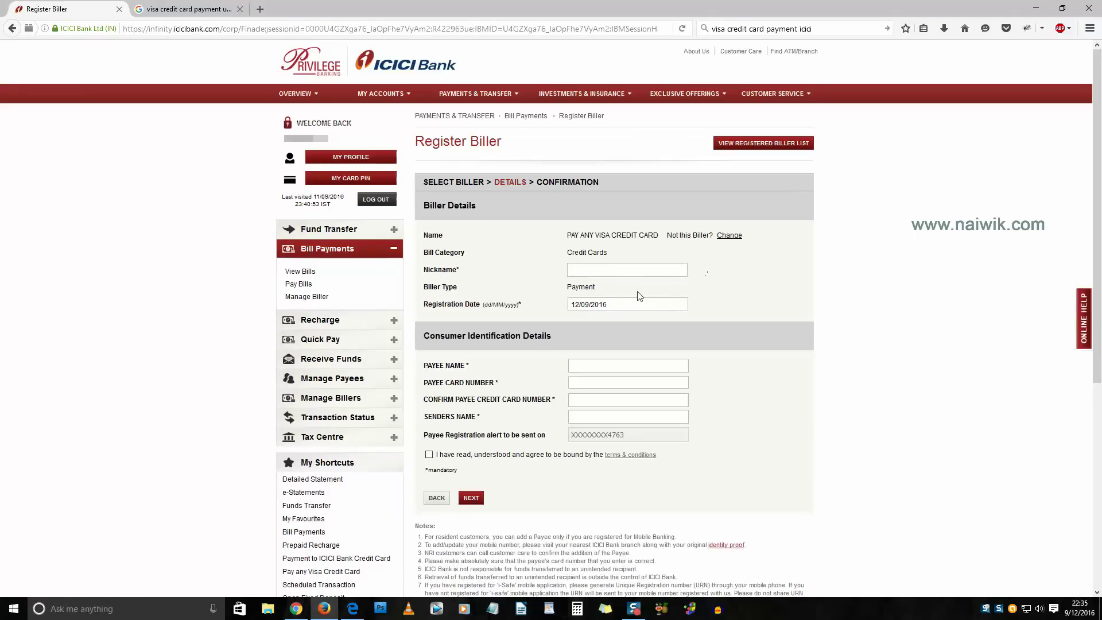
Select the payee name, payee card number and sender's name fields on the Register Biller form
click(612, 365)
click(621, 386)
click(596, 418)
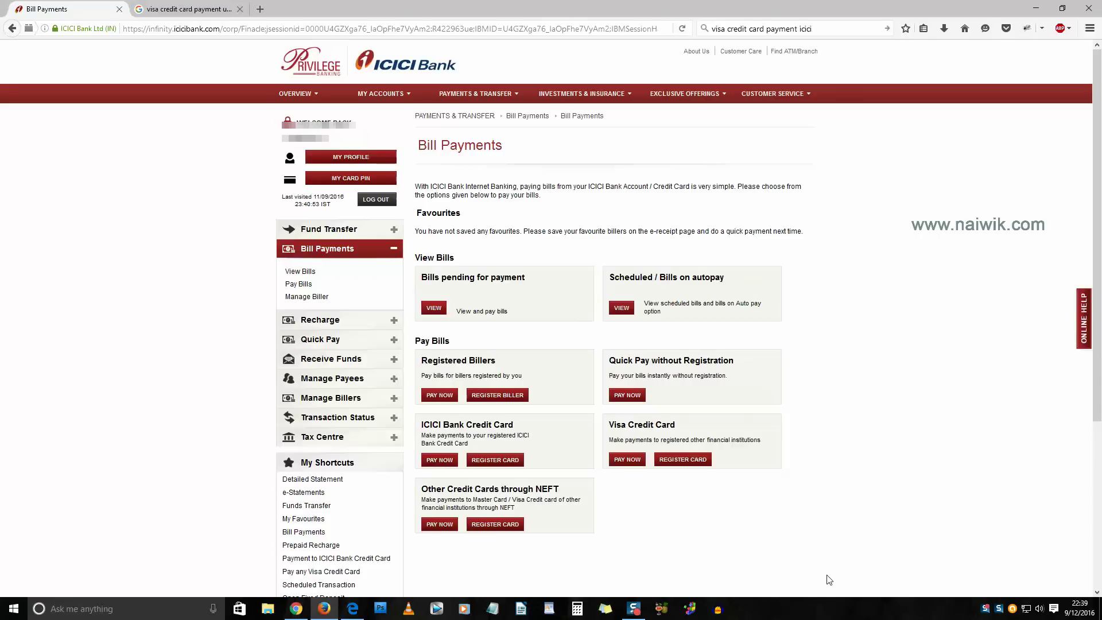
Choose the registered Visa card biller, make a payment and submit it for confirmation
click(627, 459)
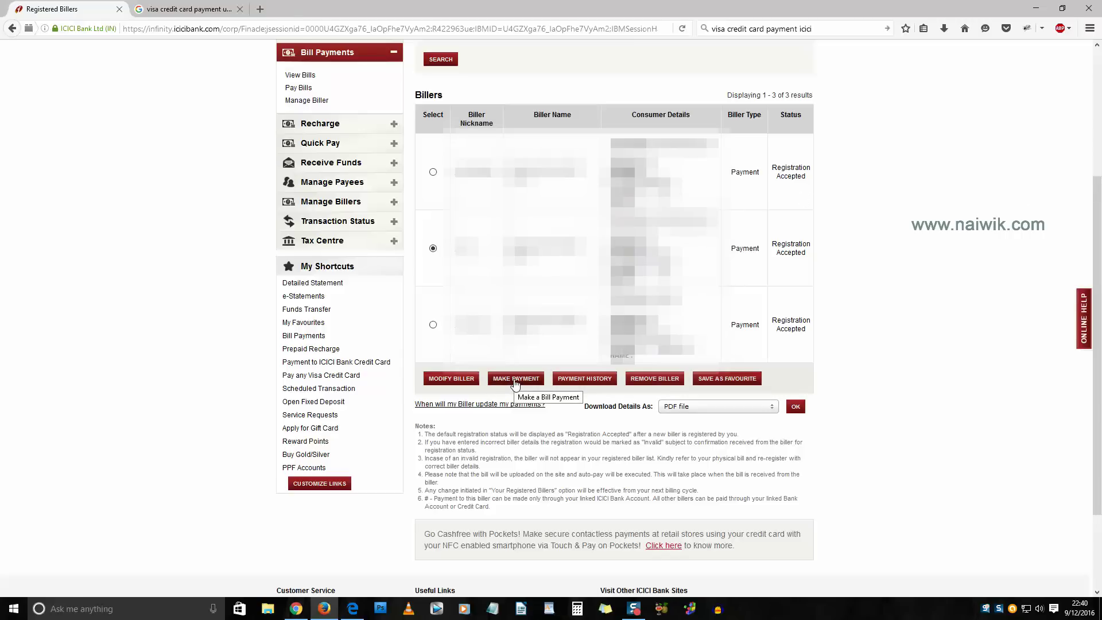
click(515, 379)
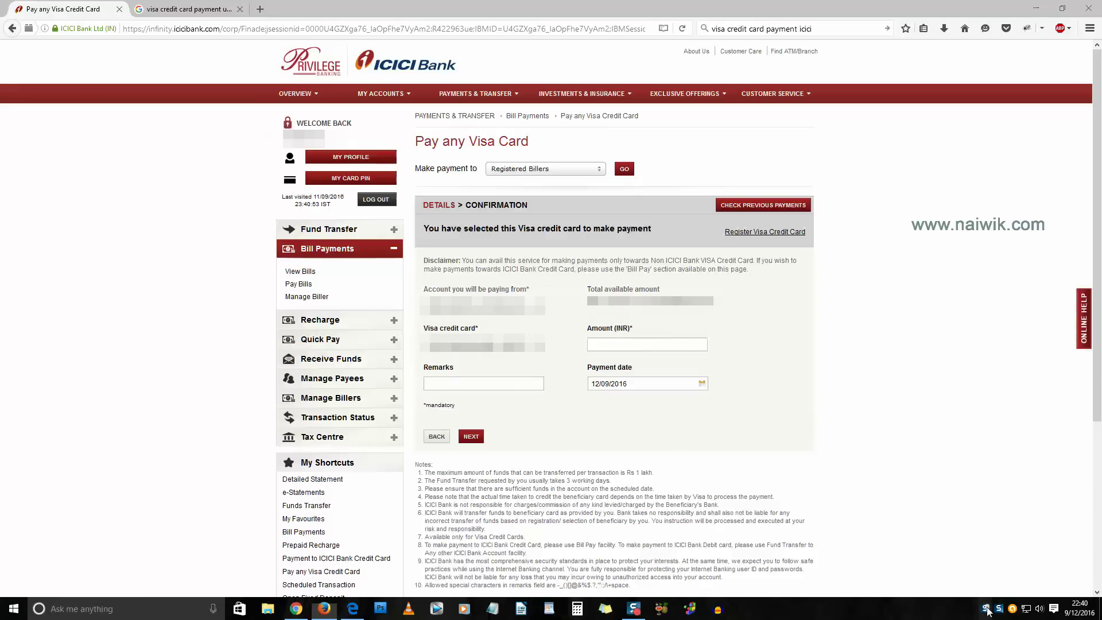
click(471, 436)
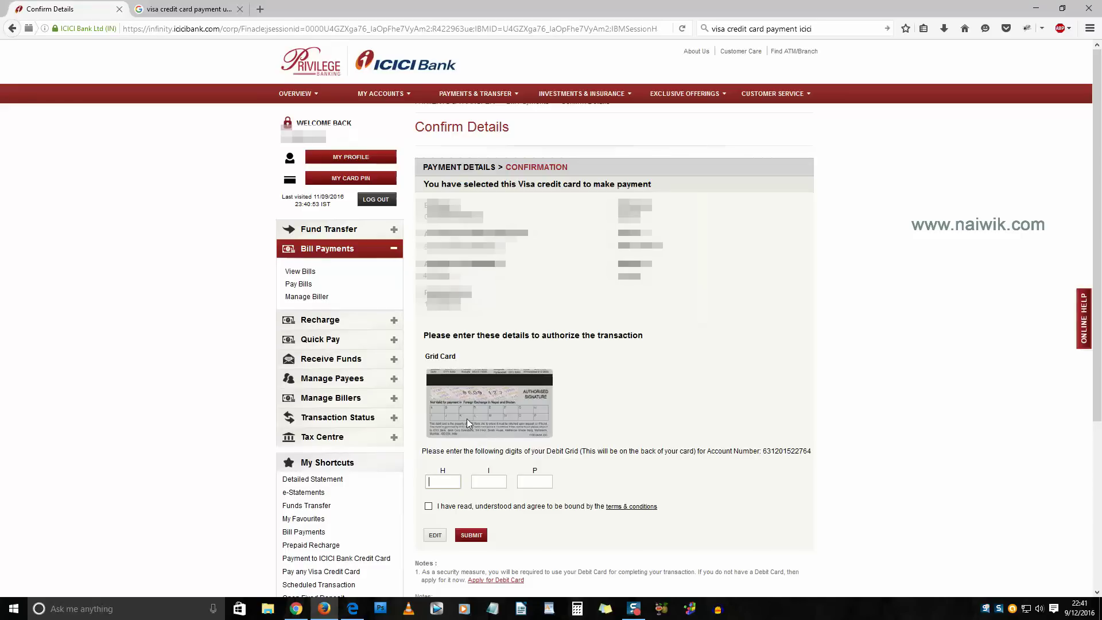